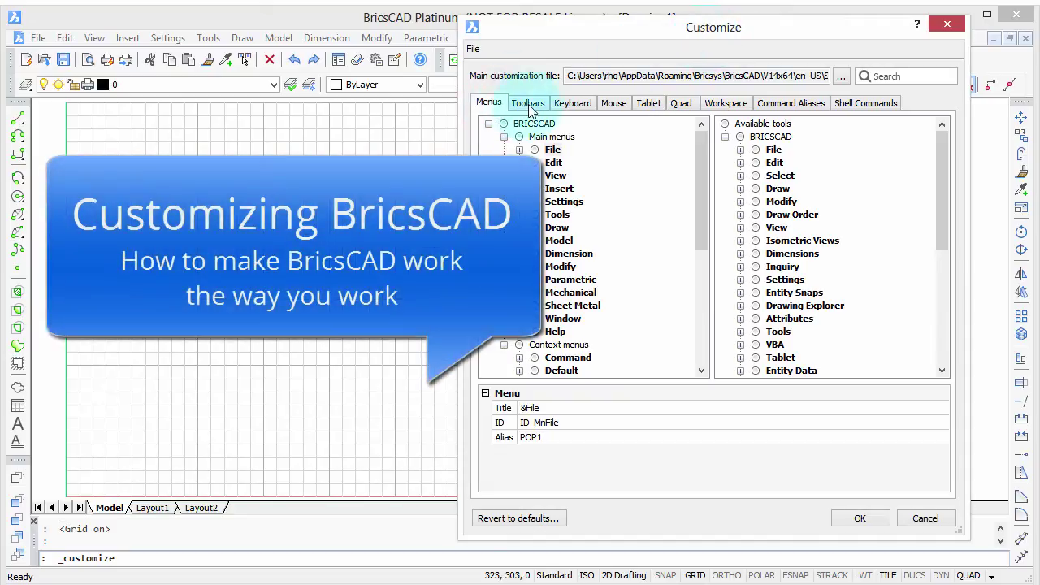
# Look through the toolbar, keyboard, mouse, tablet, quad and workspace sections of the Customize dialog
pyautogui.click(527, 103)
pyautogui.click(568, 106)
pyautogui.click(616, 106)
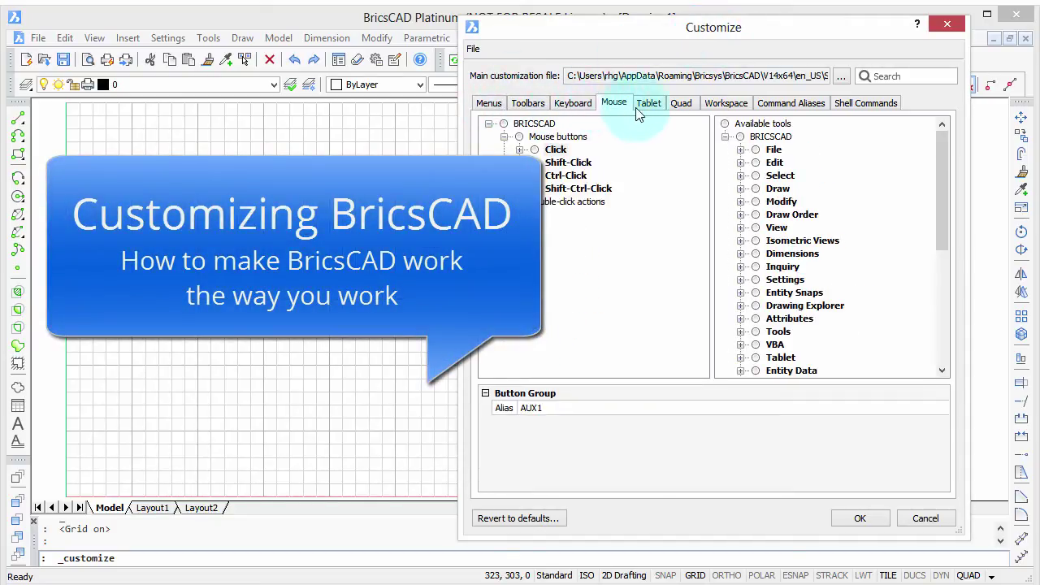
pyautogui.click(649, 106)
pyautogui.click(680, 104)
pyautogui.click(725, 104)
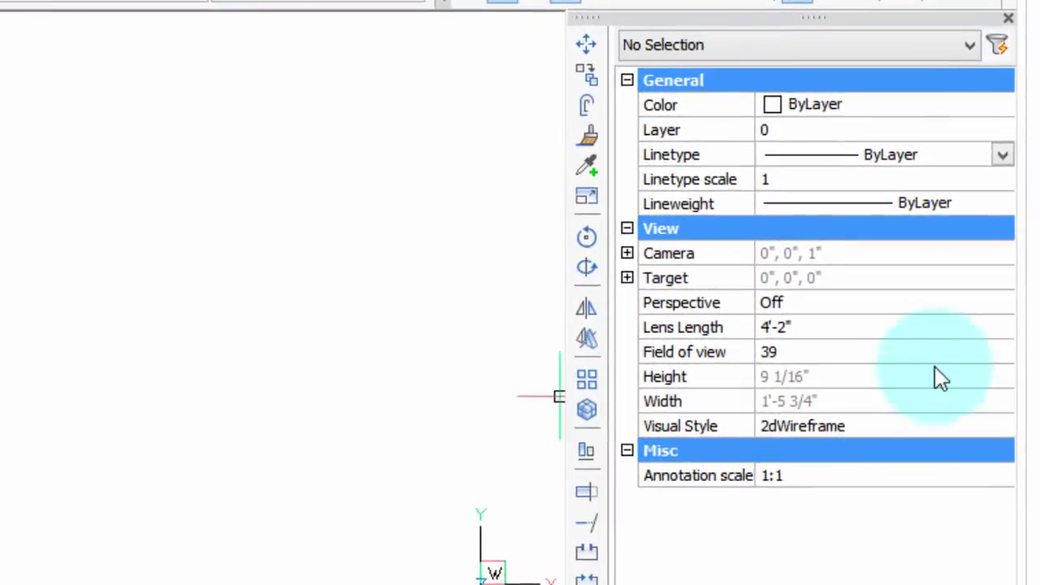
# Open the linetype loading dialog and examine which linetype files the default Support folder offers
pyautogui.click(992, 146)
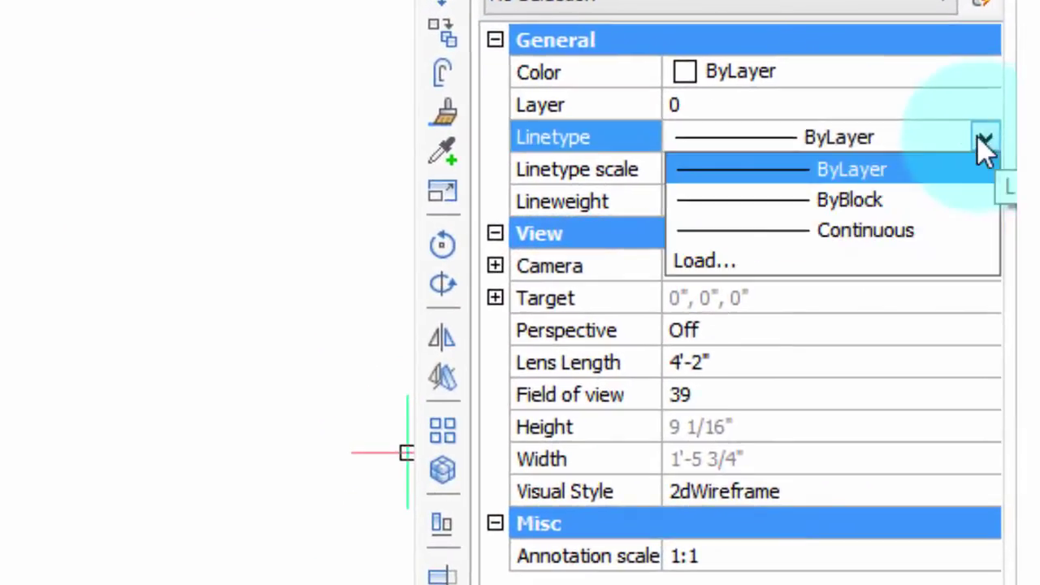
pyautogui.click(792, 260)
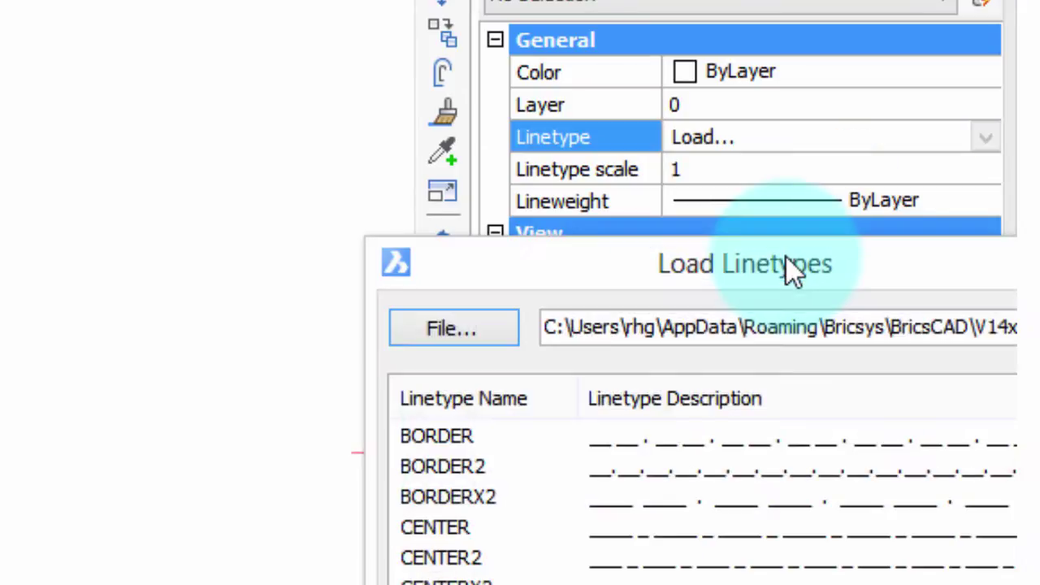
pyautogui.moveTo(772, 280); pyautogui.dragTo(0, 61)
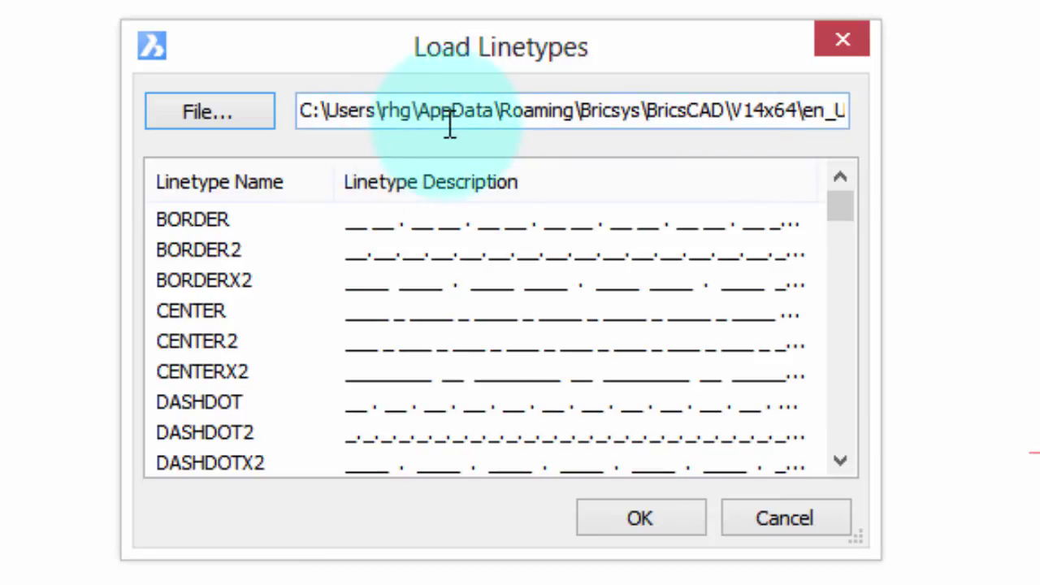
pyautogui.click(239, 112)
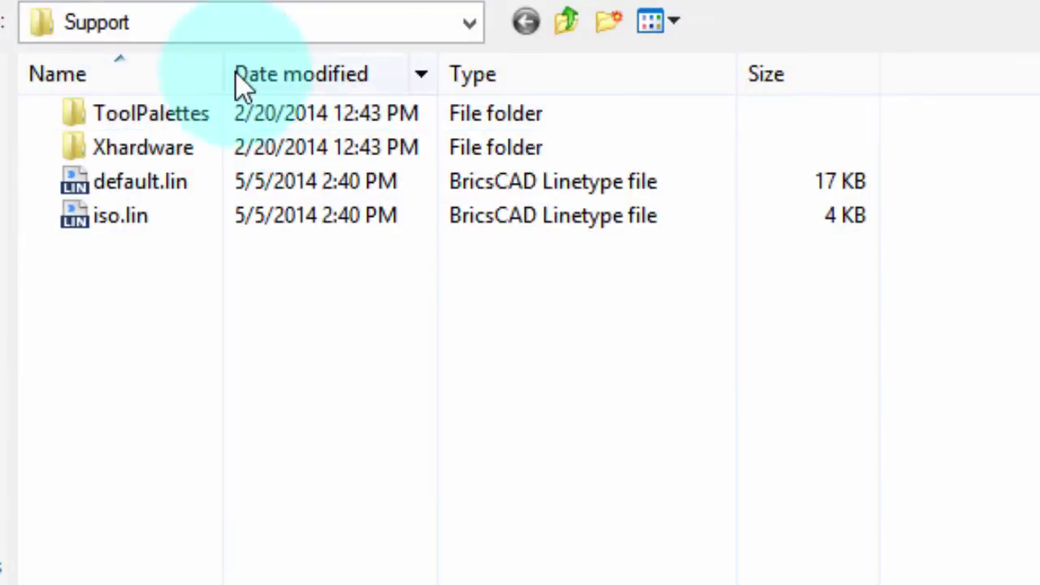
pyautogui.click(472, 25)
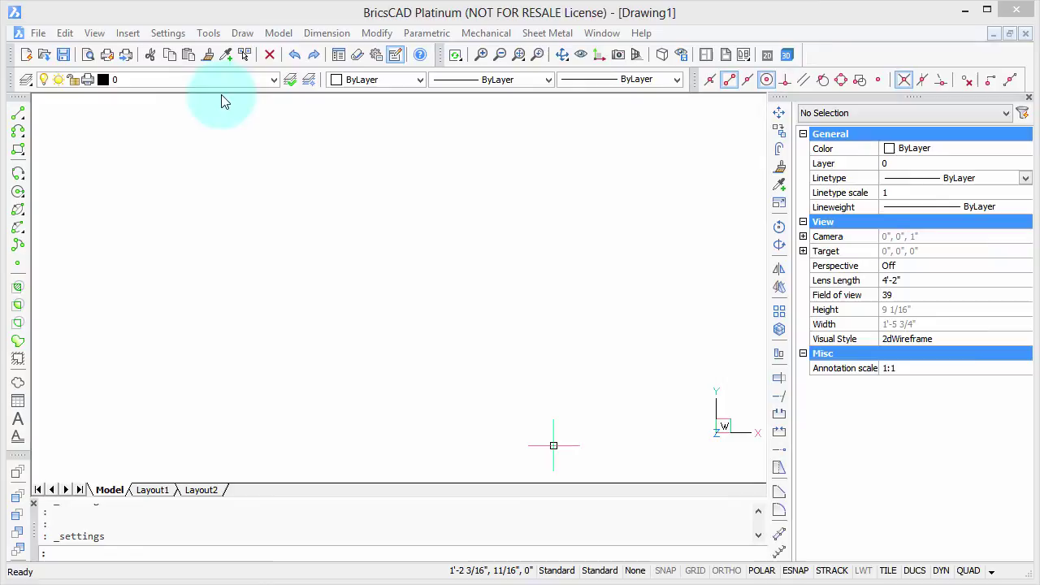
# Open the program settings, expand the Files category under Program options, and widen its value column
pyautogui.click(167, 35)
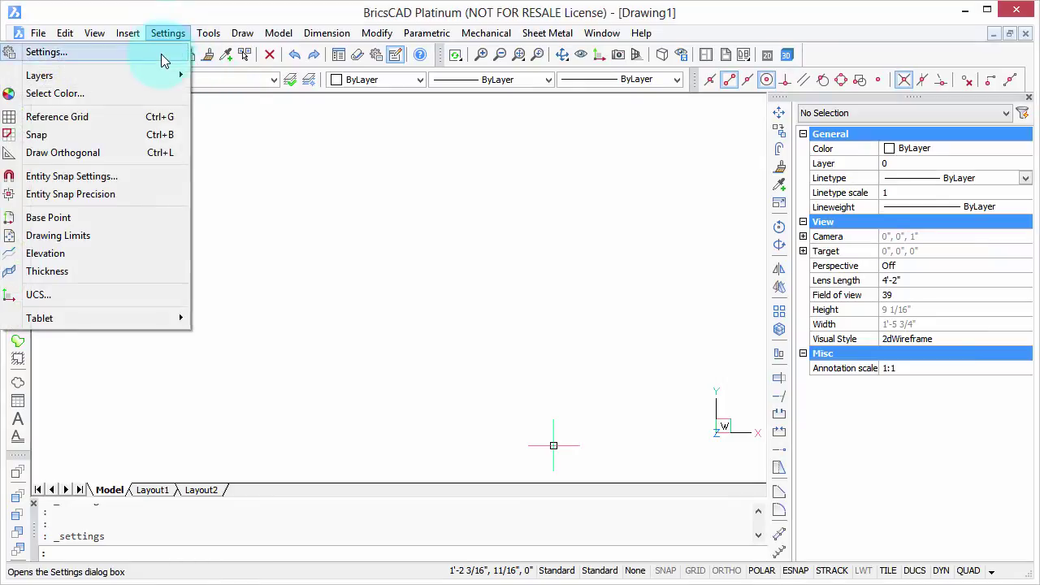
pyautogui.click(161, 53)
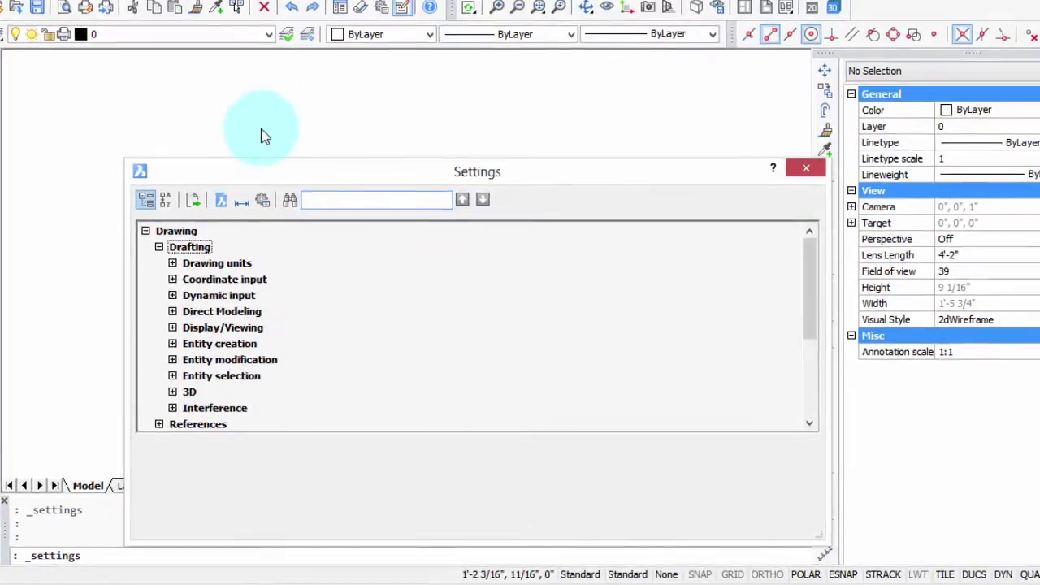
pyautogui.click(257, 180)
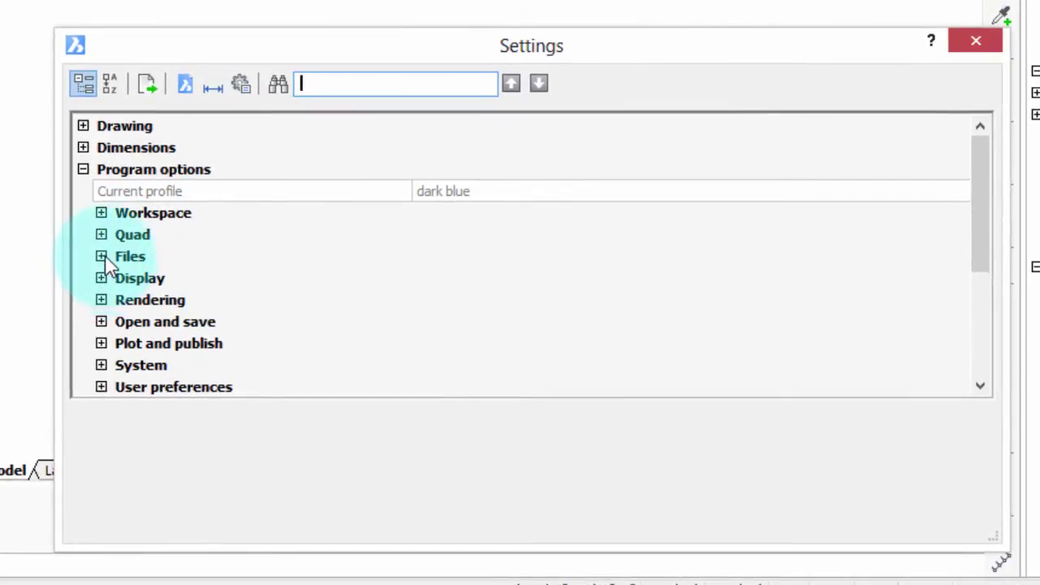
pyautogui.click(106, 263)
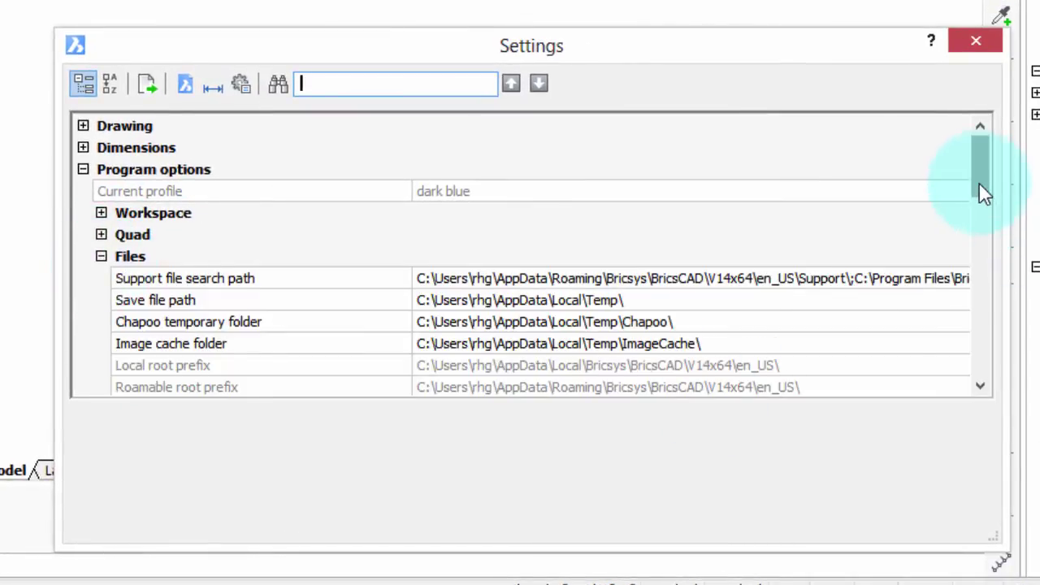
pyautogui.moveTo(982, 190); pyautogui.dragTo(993, 220)
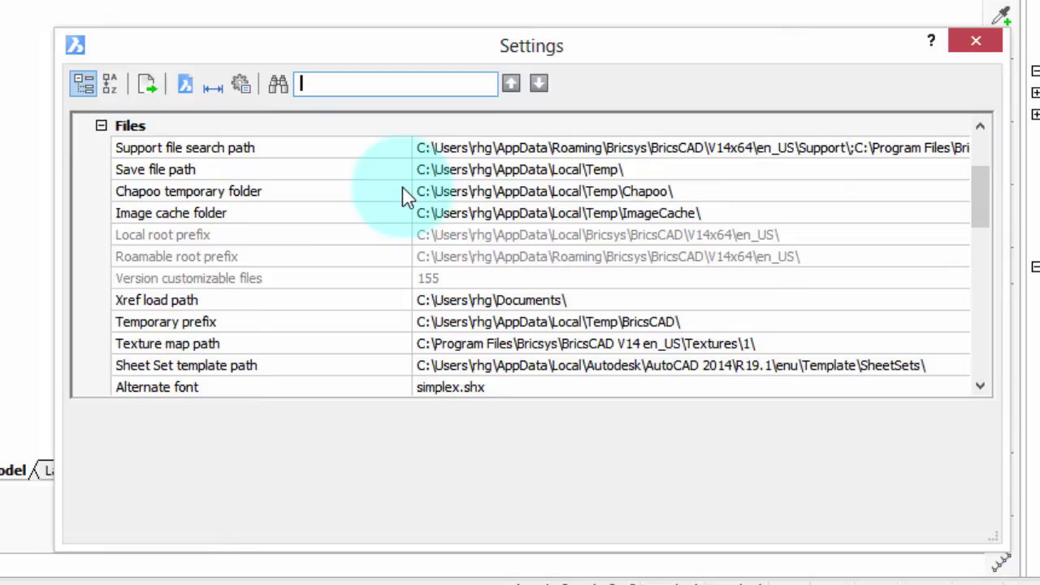
pyautogui.moveTo(410, 187); pyautogui.dragTo(302, 170)
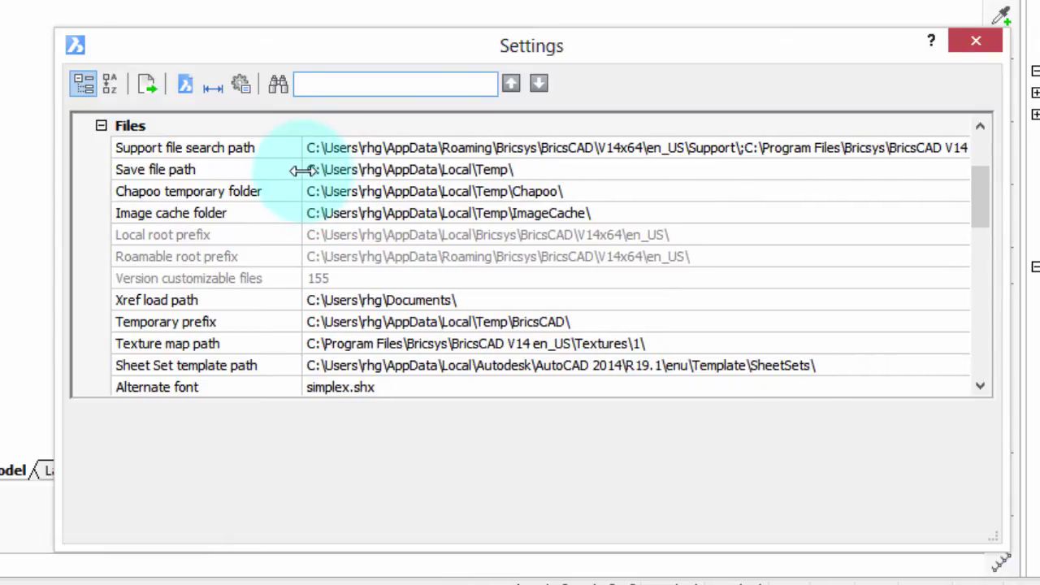
# Read the descriptions of the support file search path, save file path and image cache folder settings
pyautogui.click(265, 149)
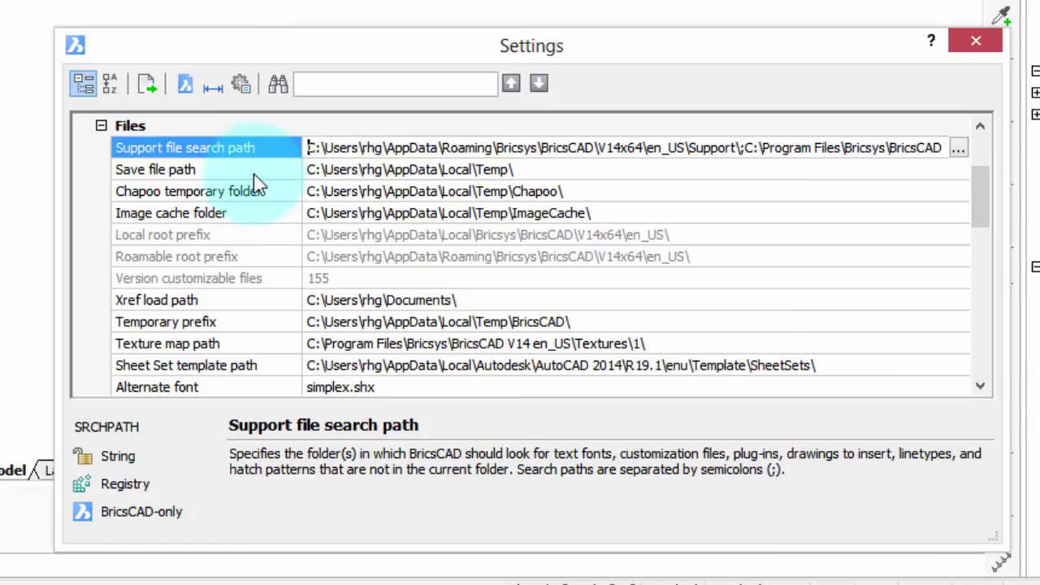
pyautogui.click(255, 179)
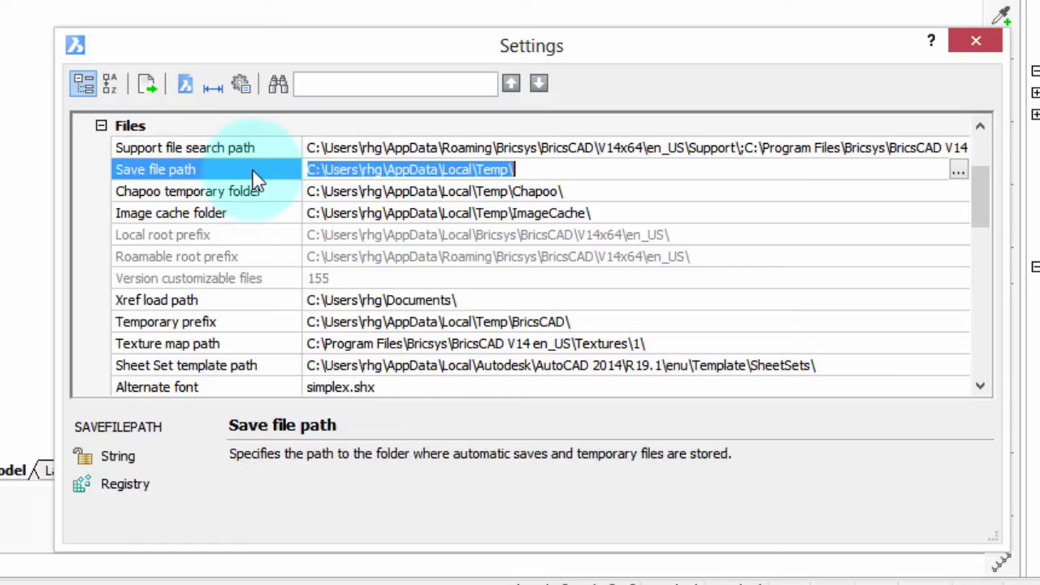
pyautogui.click(255, 195)
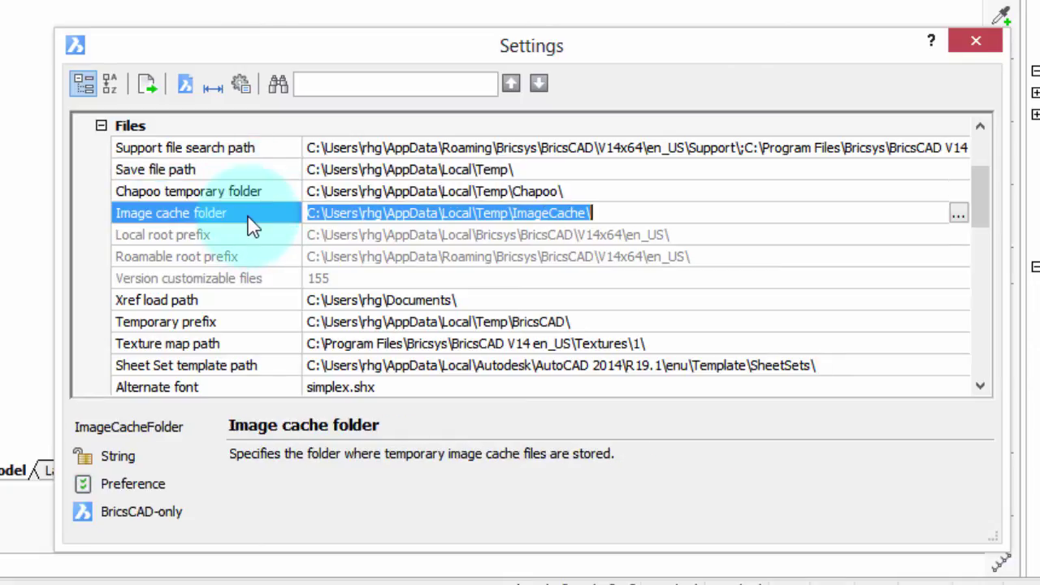
pyautogui.click(250, 220)
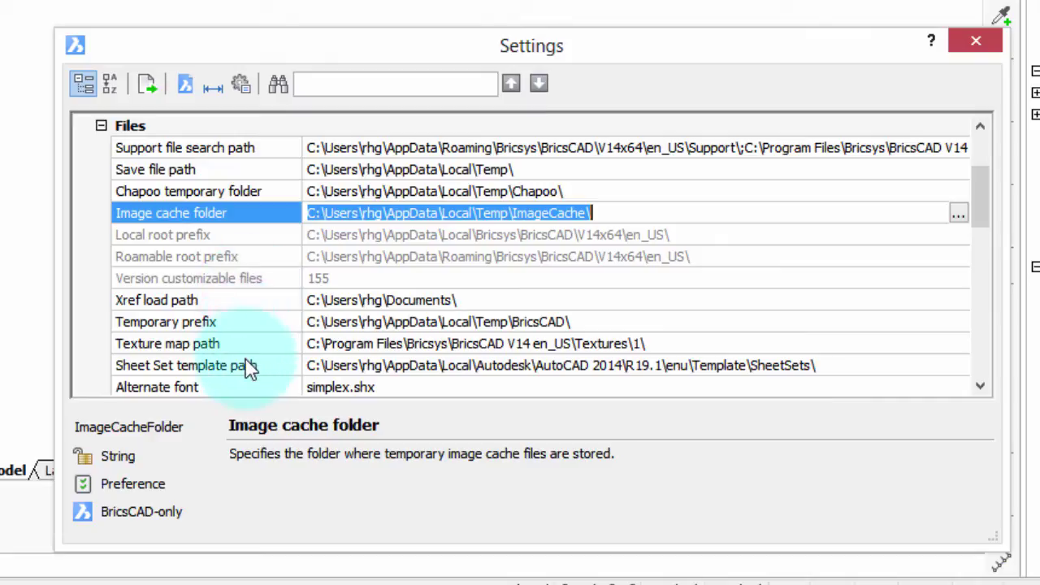
# Open the folder list of the support file search path and add a new empty entry
pyautogui.click(248, 147)
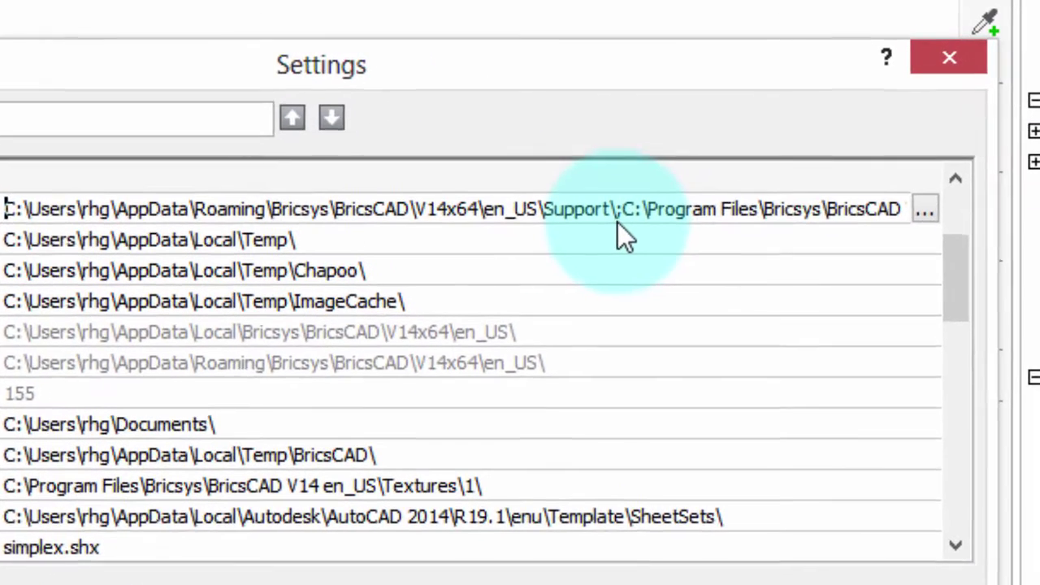
pyautogui.doubleClick(615, 213)
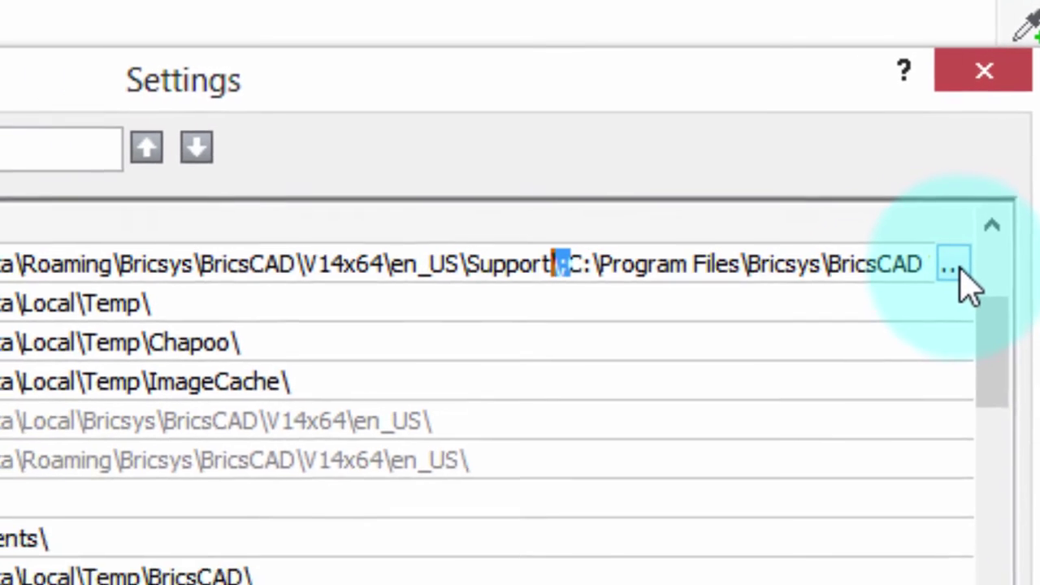
pyautogui.click(950, 267)
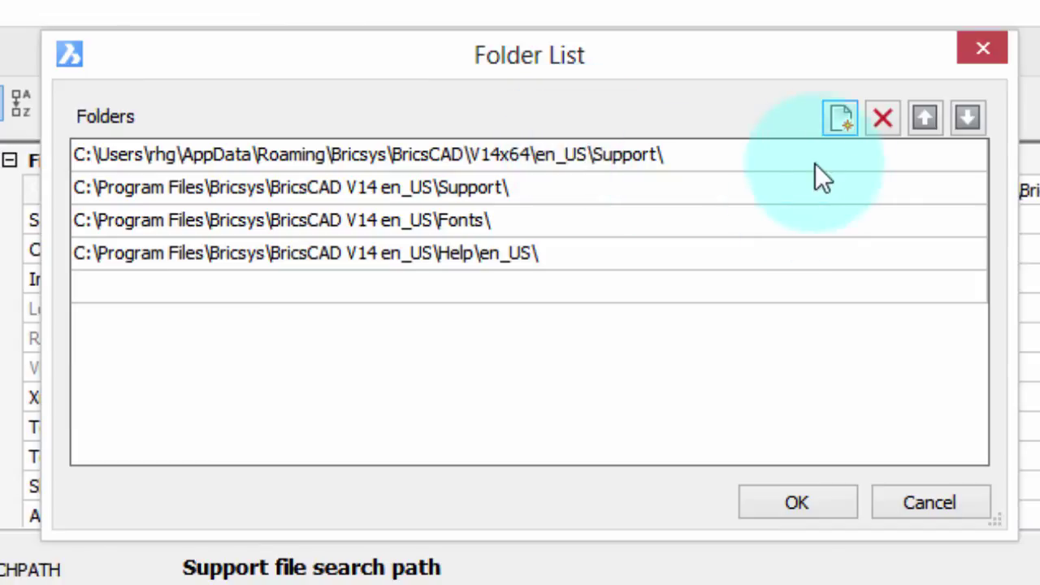
pyautogui.click(839, 120)
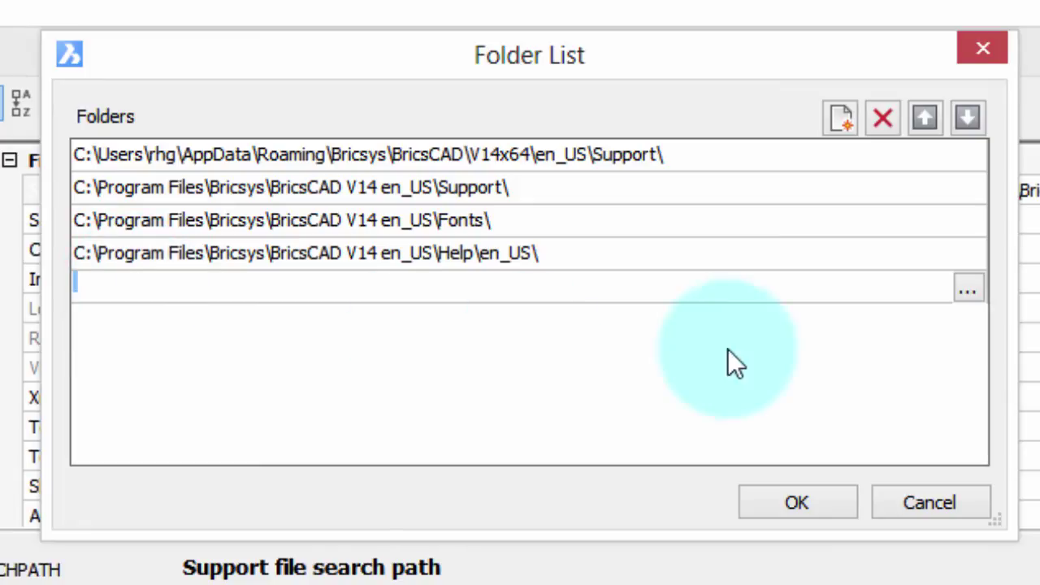
# Set the new search path entry to the AutoCAD 2014\R19.1\enu\Support folder, accept the folder list and close the settings
pyautogui.click(965, 293)
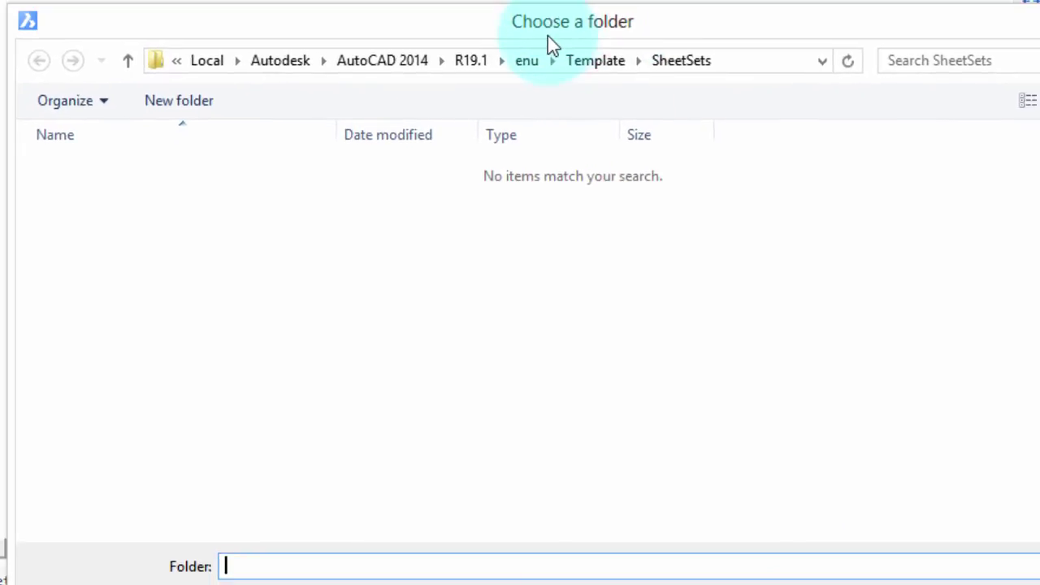
pyautogui.click(160, 57)
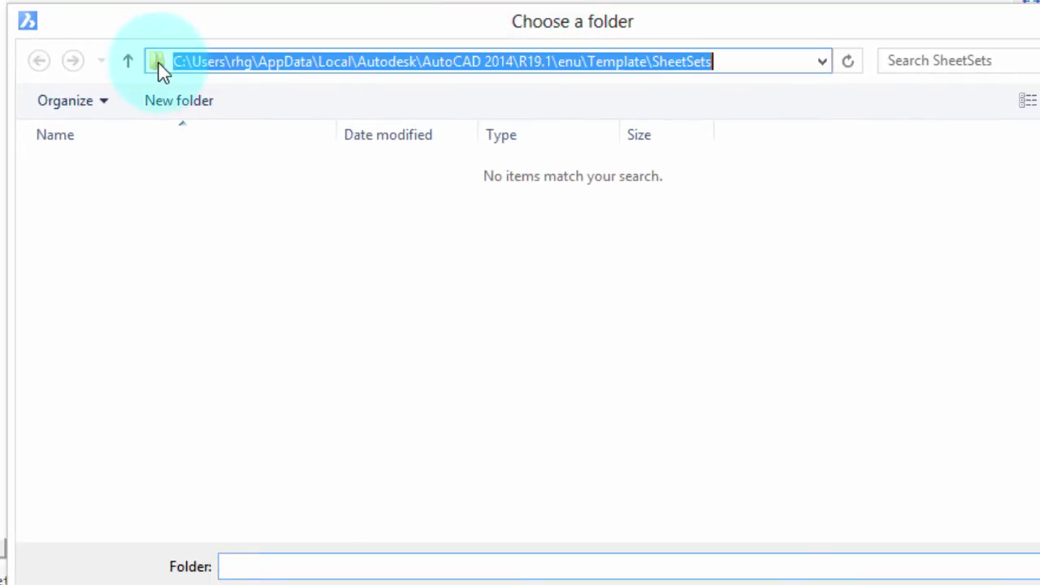
pyautogui.click(735, 61)
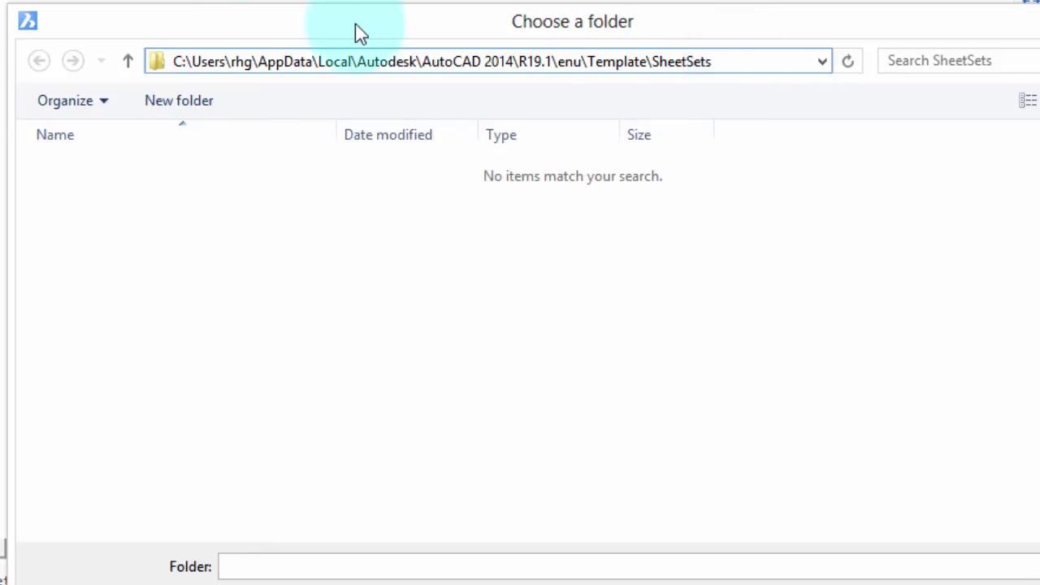
pyautogui.click(128, 60)
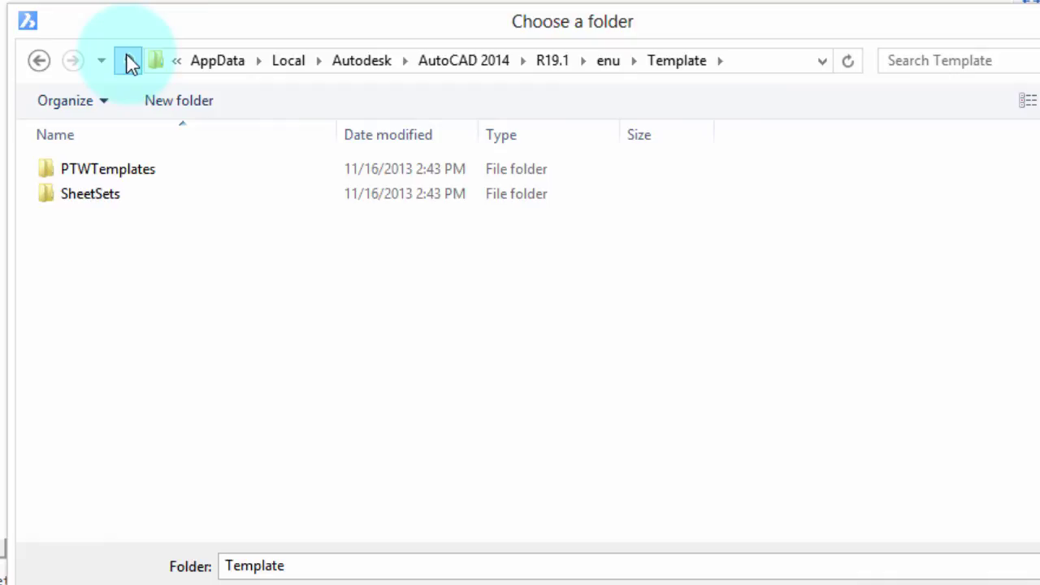
pyautogui.click(127, 61)
pyautogui.doubleClick(116, 219)
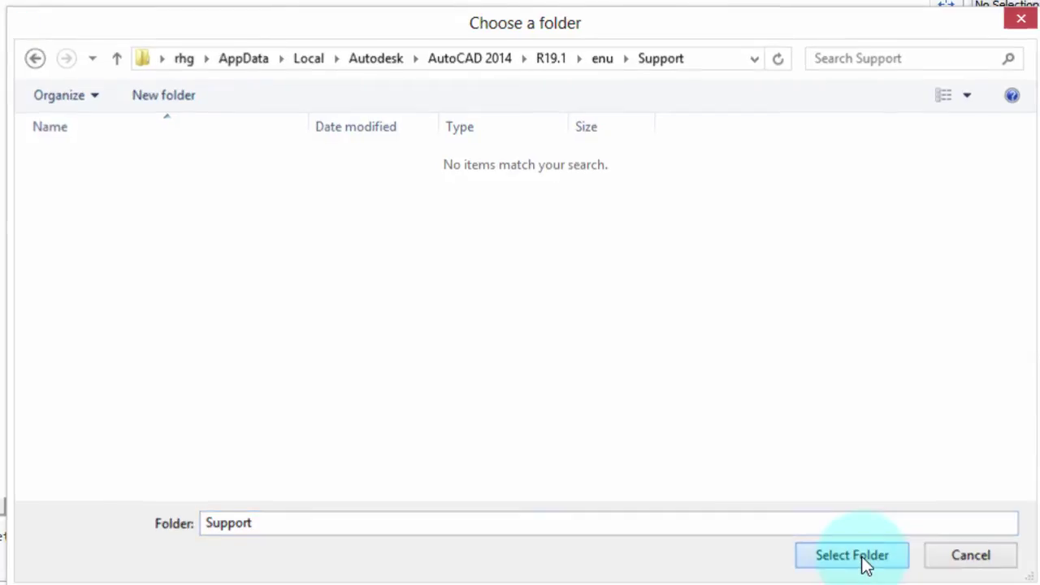
pyautogui.click(864, 556)
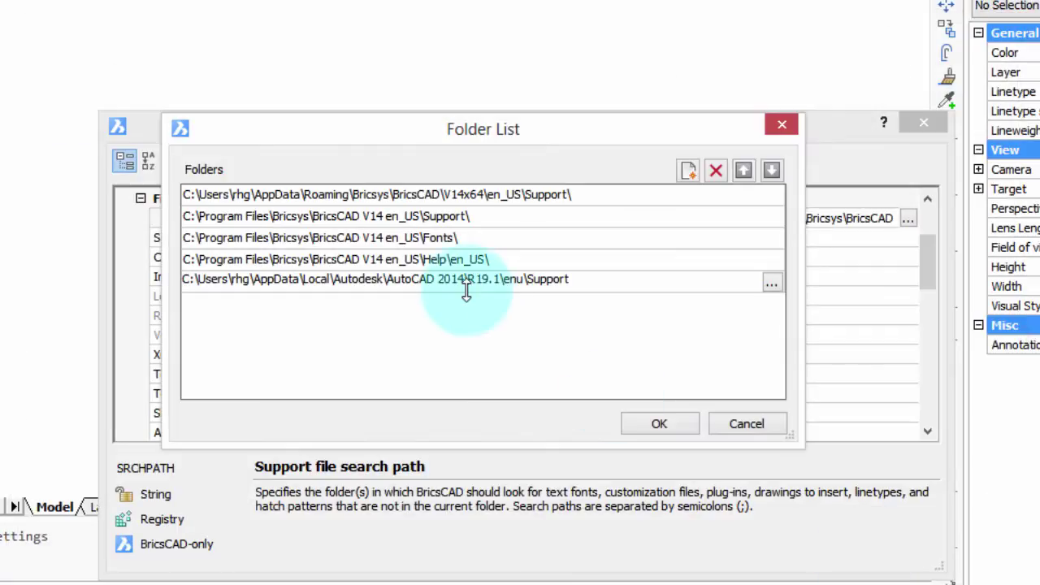
pyautogui.click(649, 422)
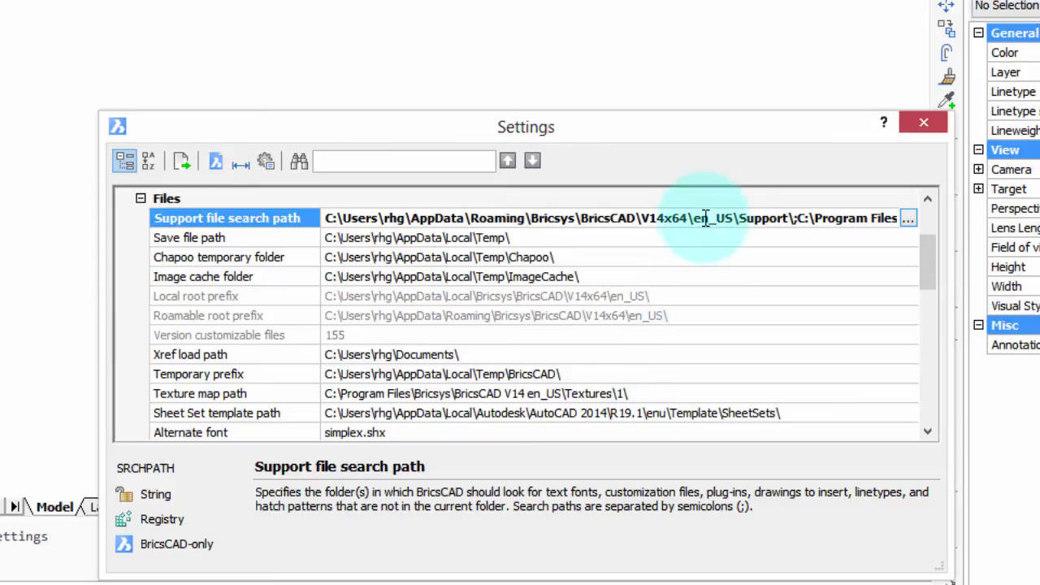
pyautogui.click(924, 122)
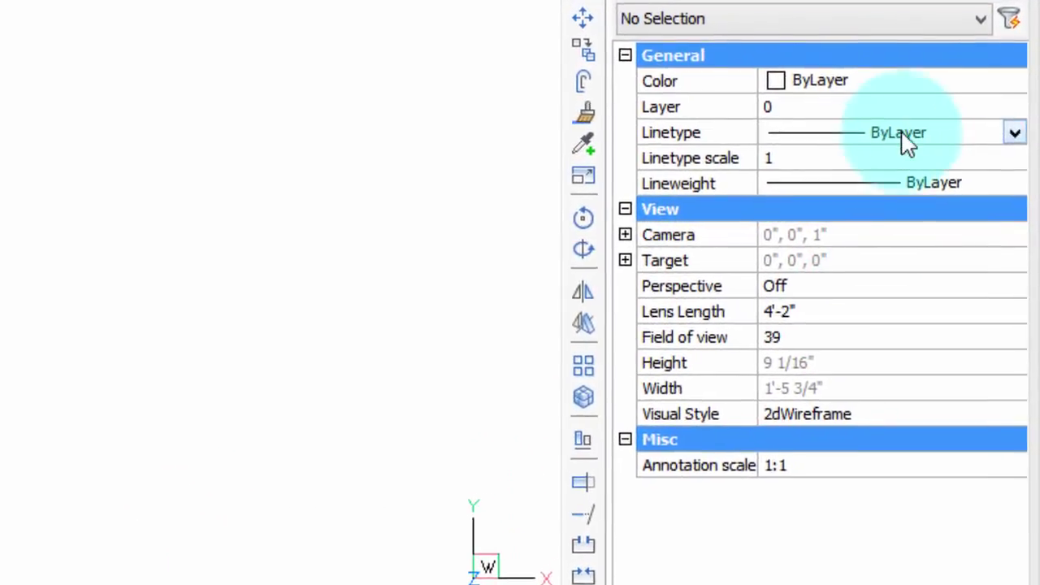
# Open the acad.lin linetype file from AutoCAD's roaming Support folder as the source for loading linetypes
pyautogui.click(1016, 133)
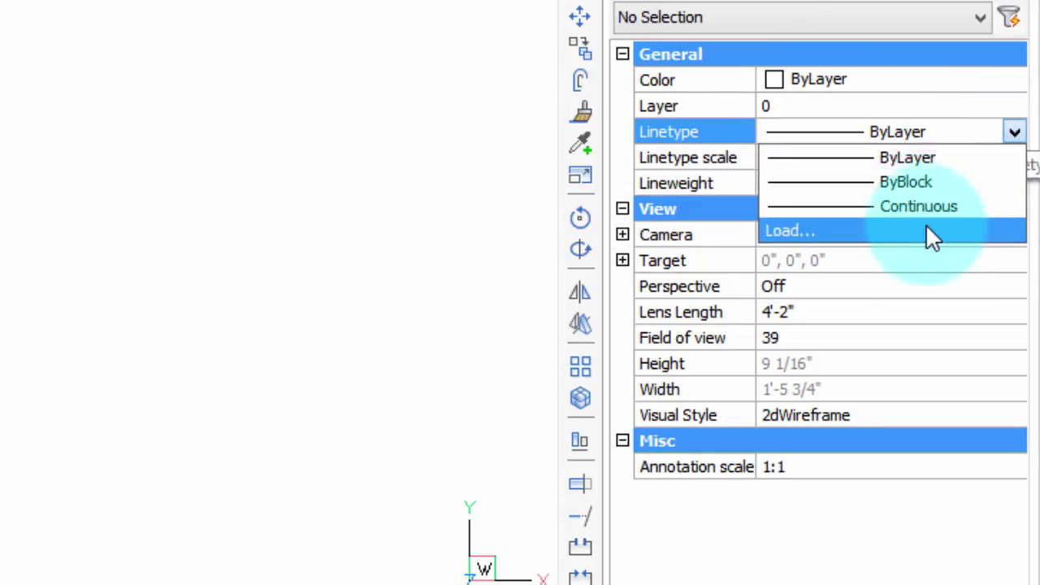
pyautogui.click(864, 232)
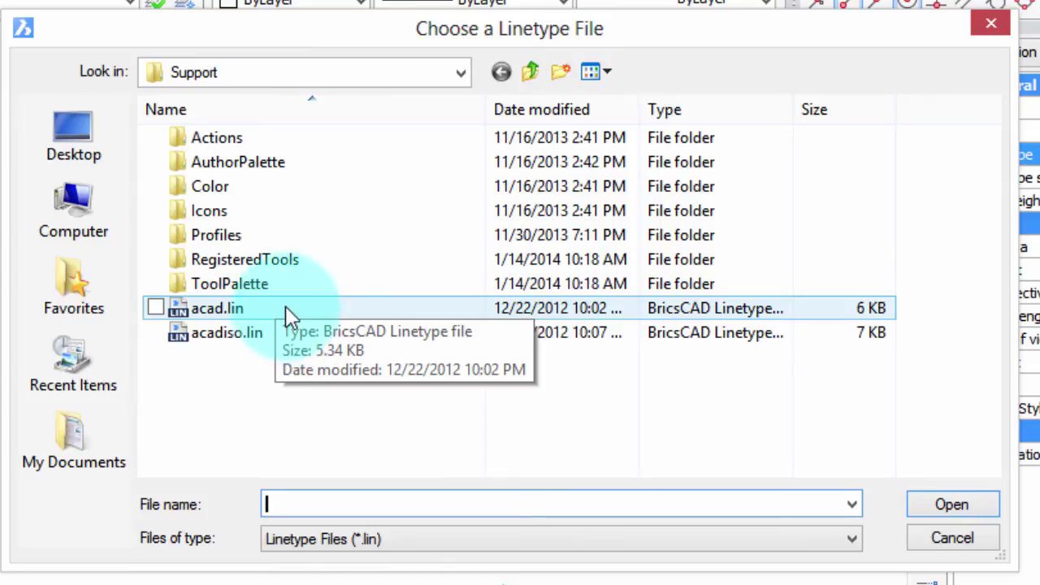
pyautogui.click(463, 75)
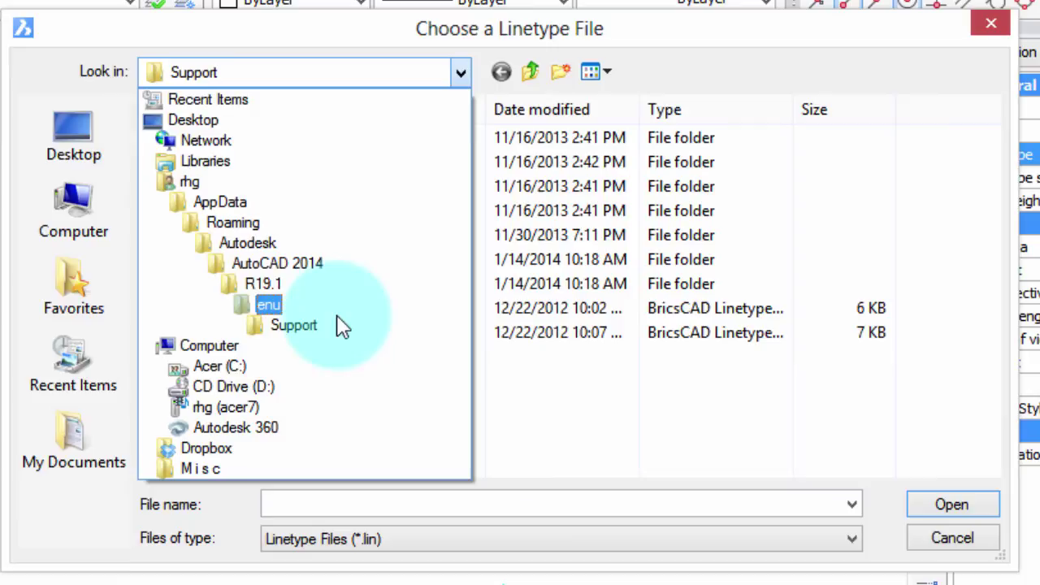
pyautogui.click(380, 327)
pyautogui.click(263, 314)
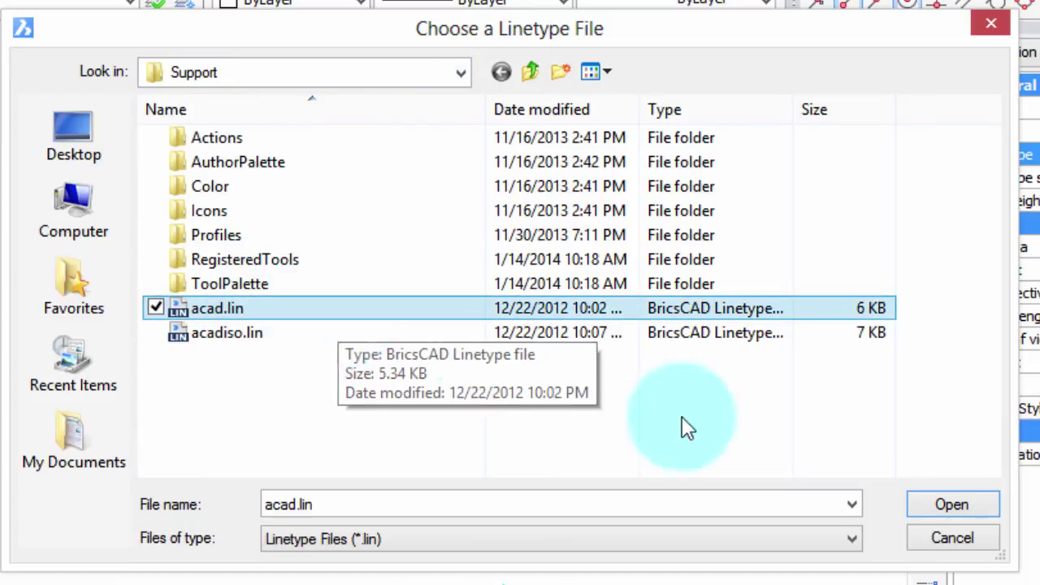
pyautogui.click(957, 508)
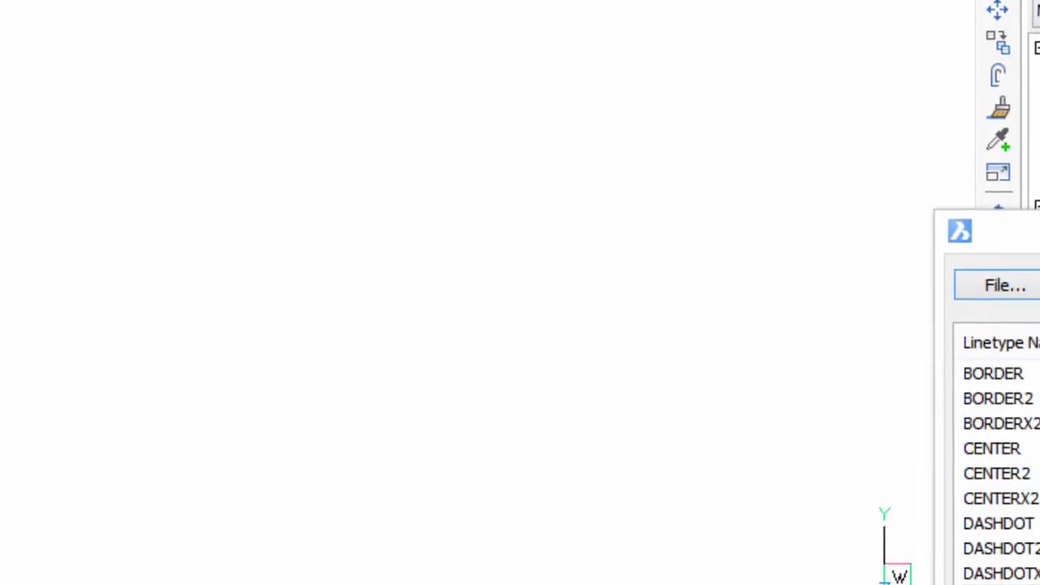
# Select the BORDER2 linetype for loading and look through the other linetypes in acad.lin
pyautogui.moveTo(974, 236); pyautogui.dragTo(360, 98)
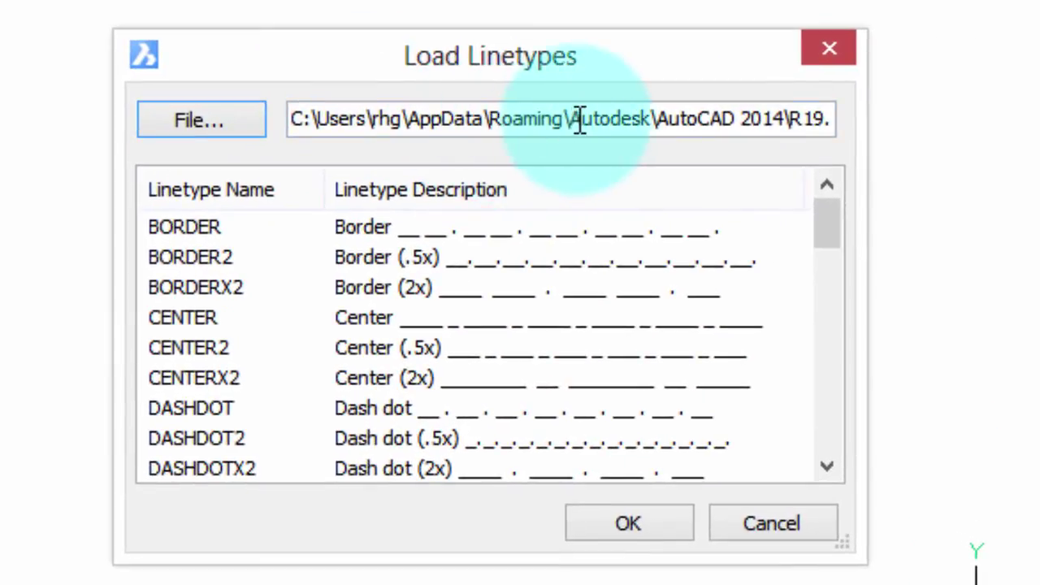
pyautogui.moveTo(579, 118); pyautogui.dragTo(784, 120)
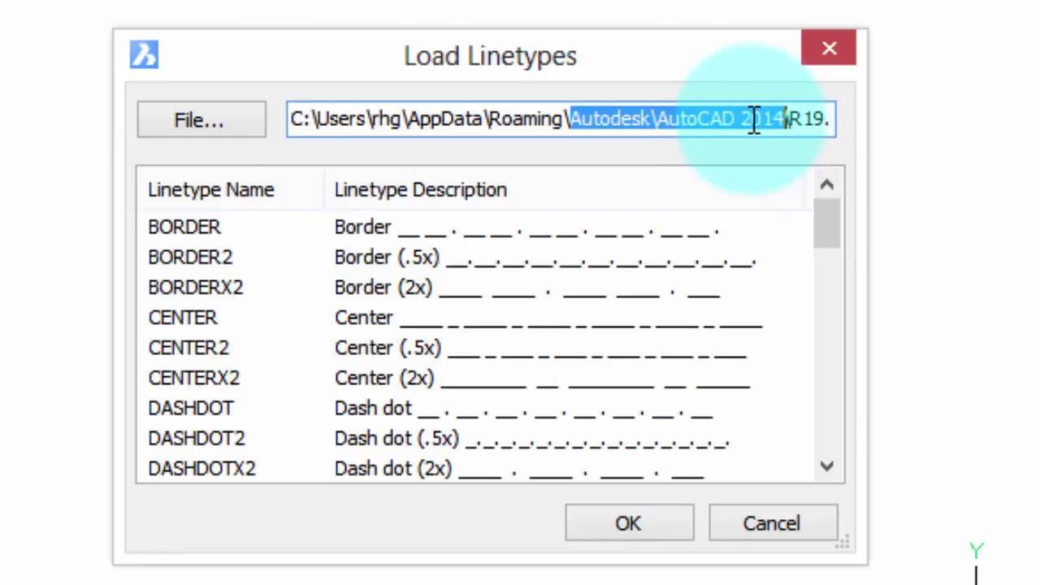
pyautogui.click(307, 256)
pyautogui.scroll(-12, 314, 317)
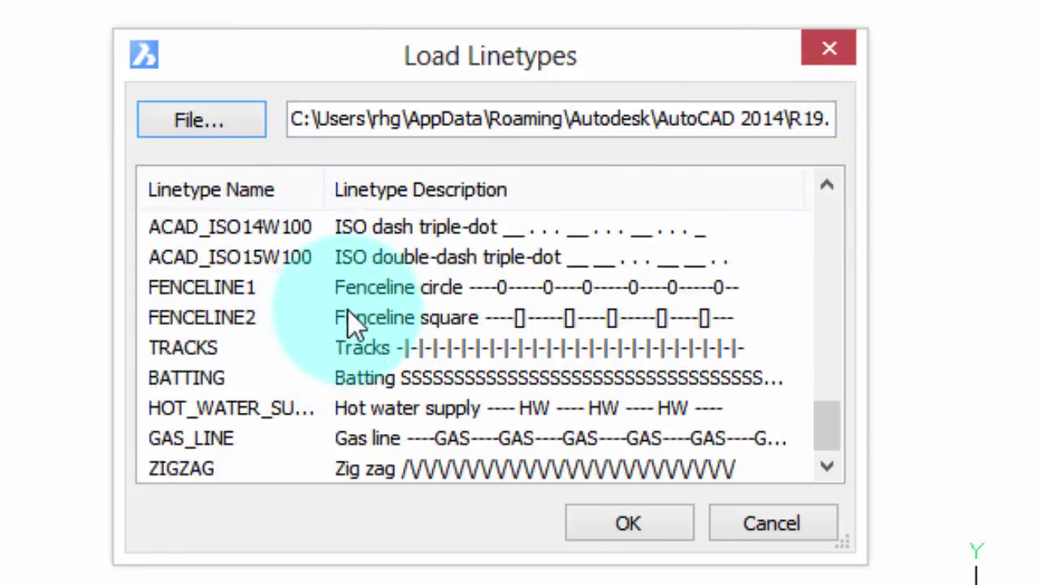
pyautogui.scroll(12, 350, 313)
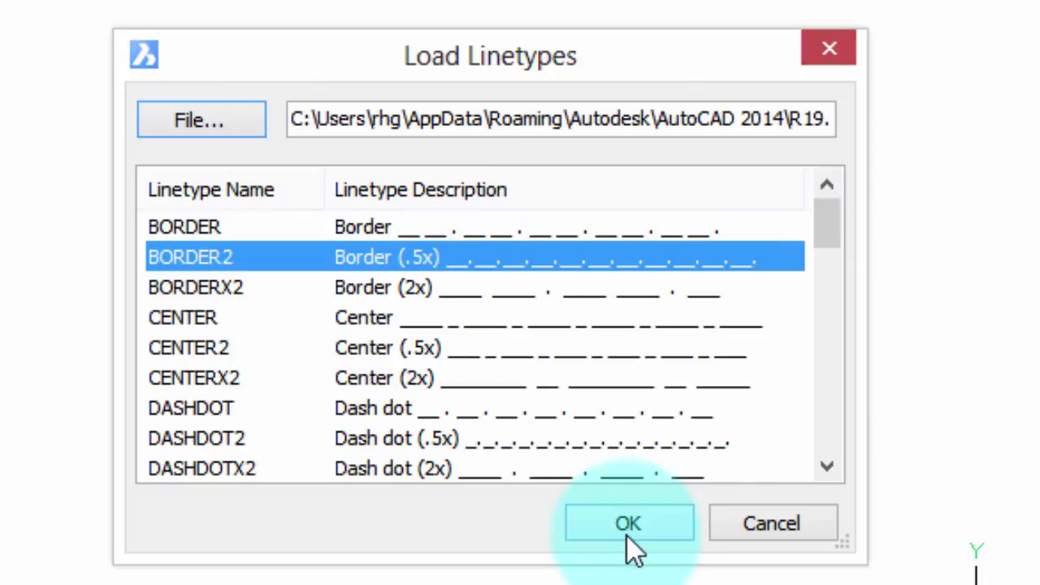